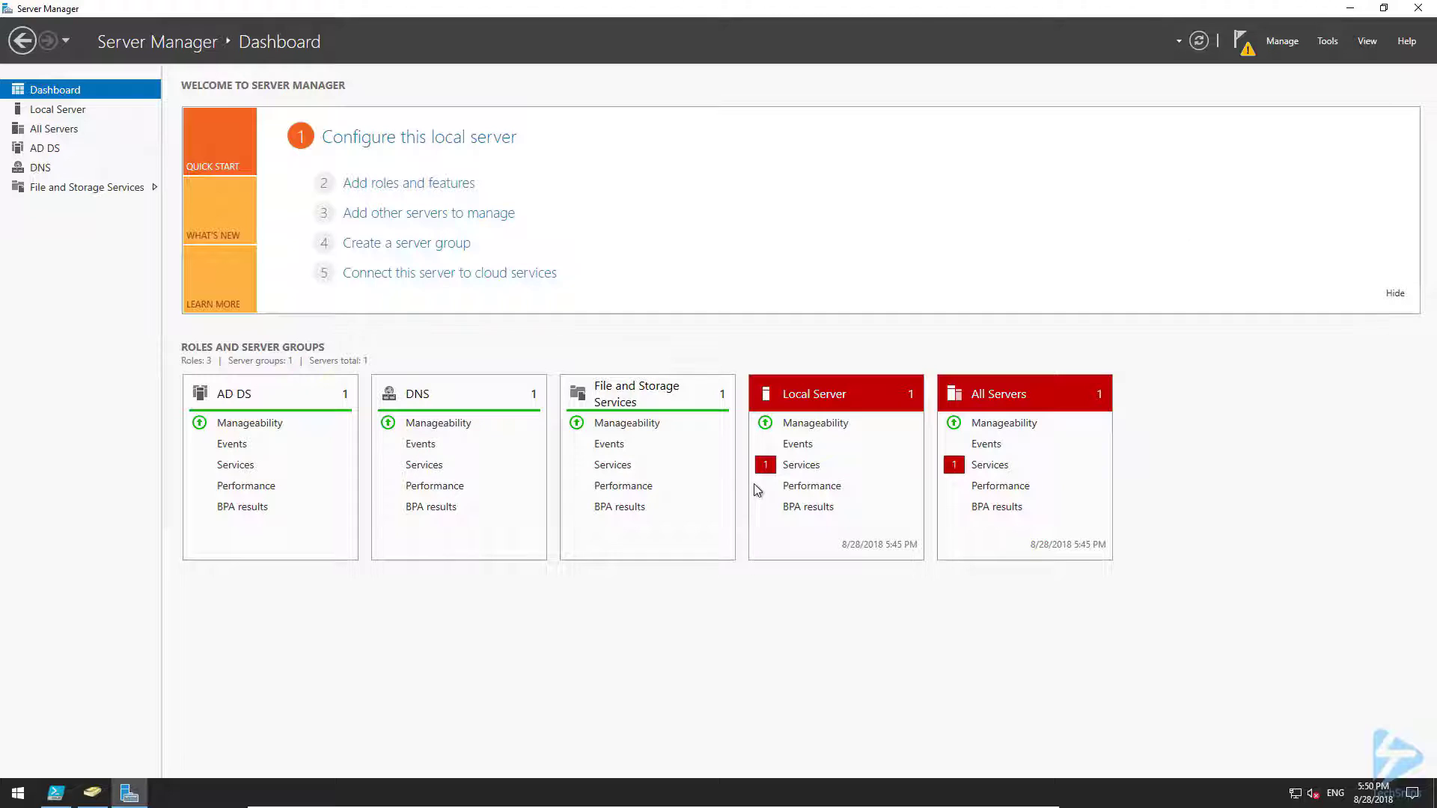
Open Active Directory Administrative Center from Tools and show the techsnips (local) domain's containers.
{"action": "left_click", "coordinate": [1327, 41]}
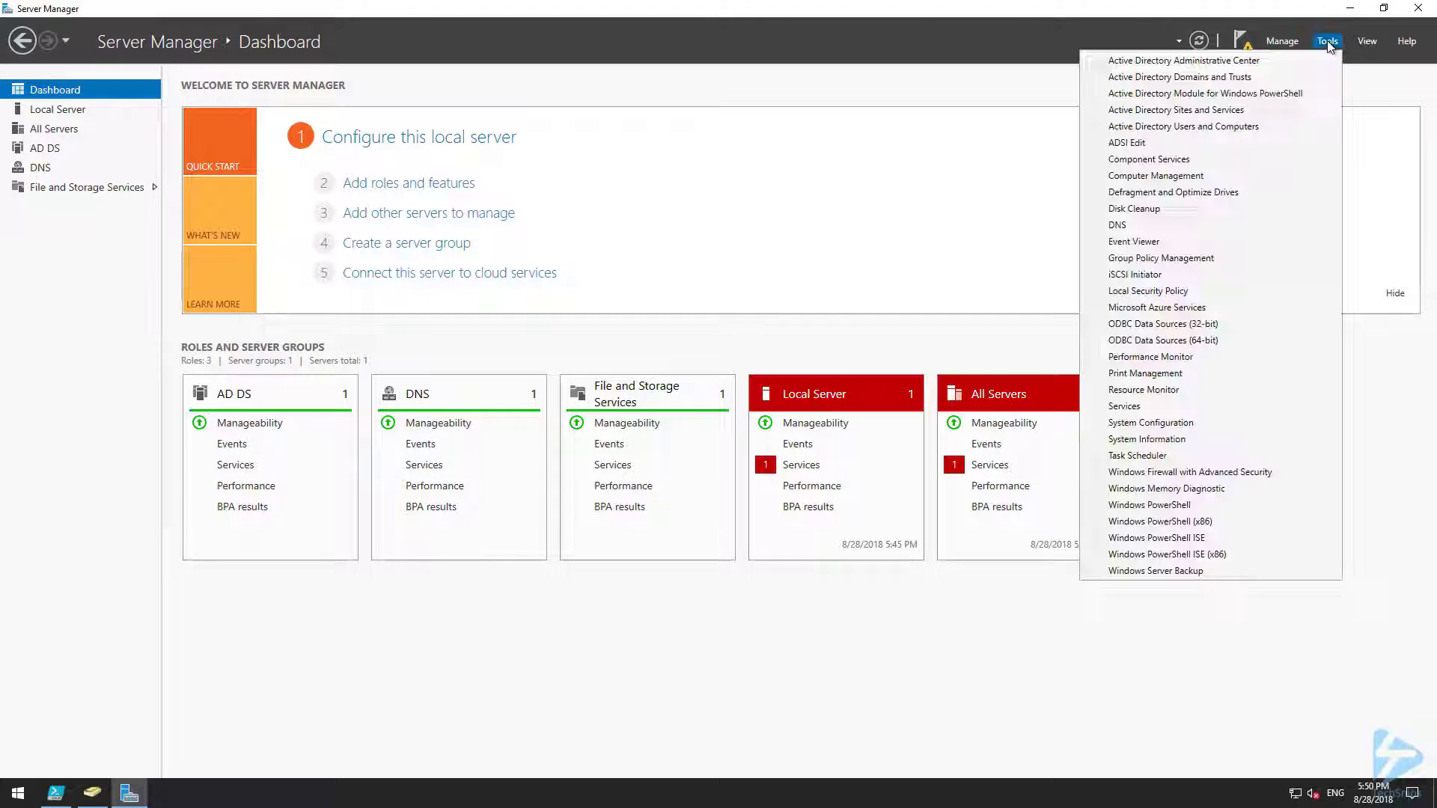
{"action": "left_click", "coordinate": [1295, 61]}
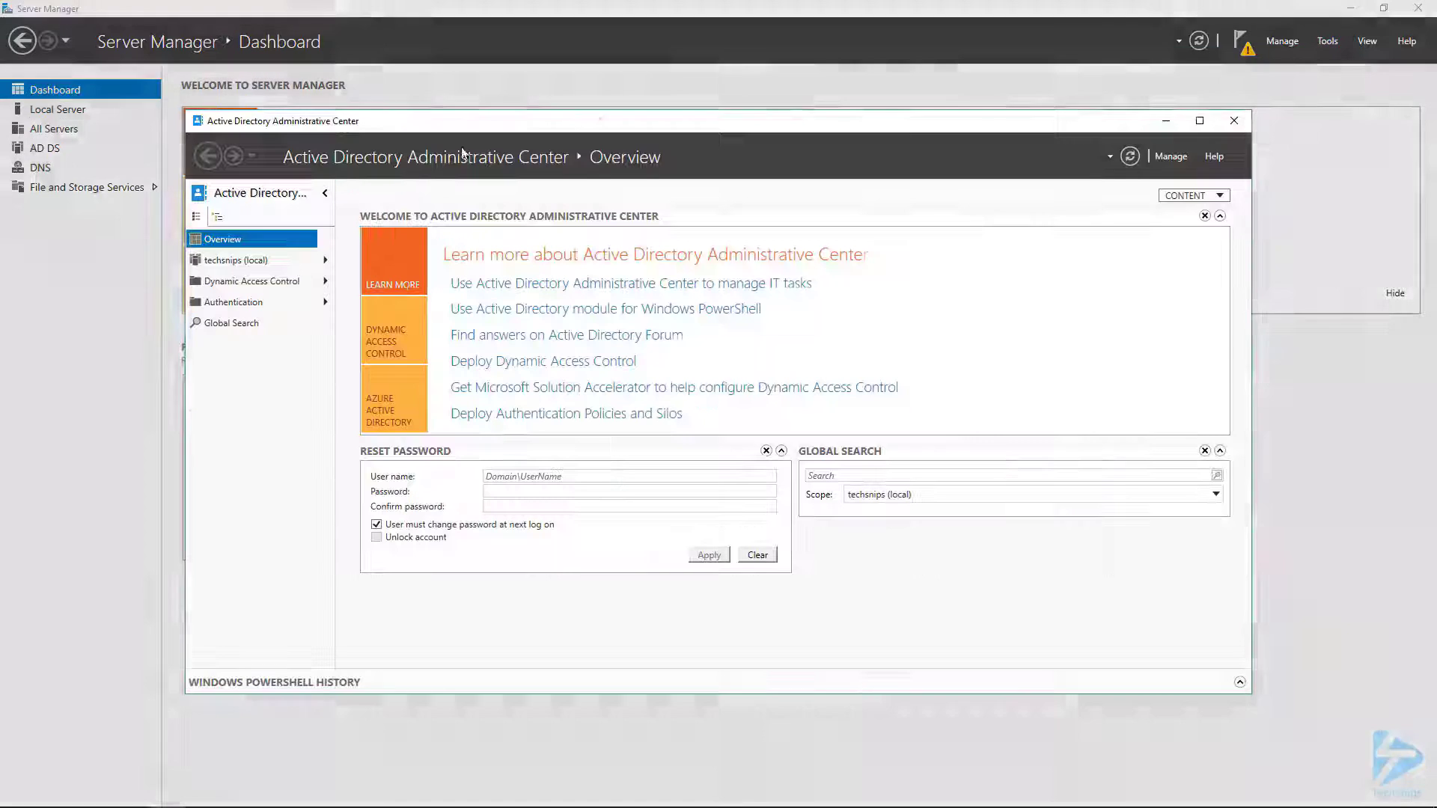
{"action": "left_click", "coordinate": [252, 259]}
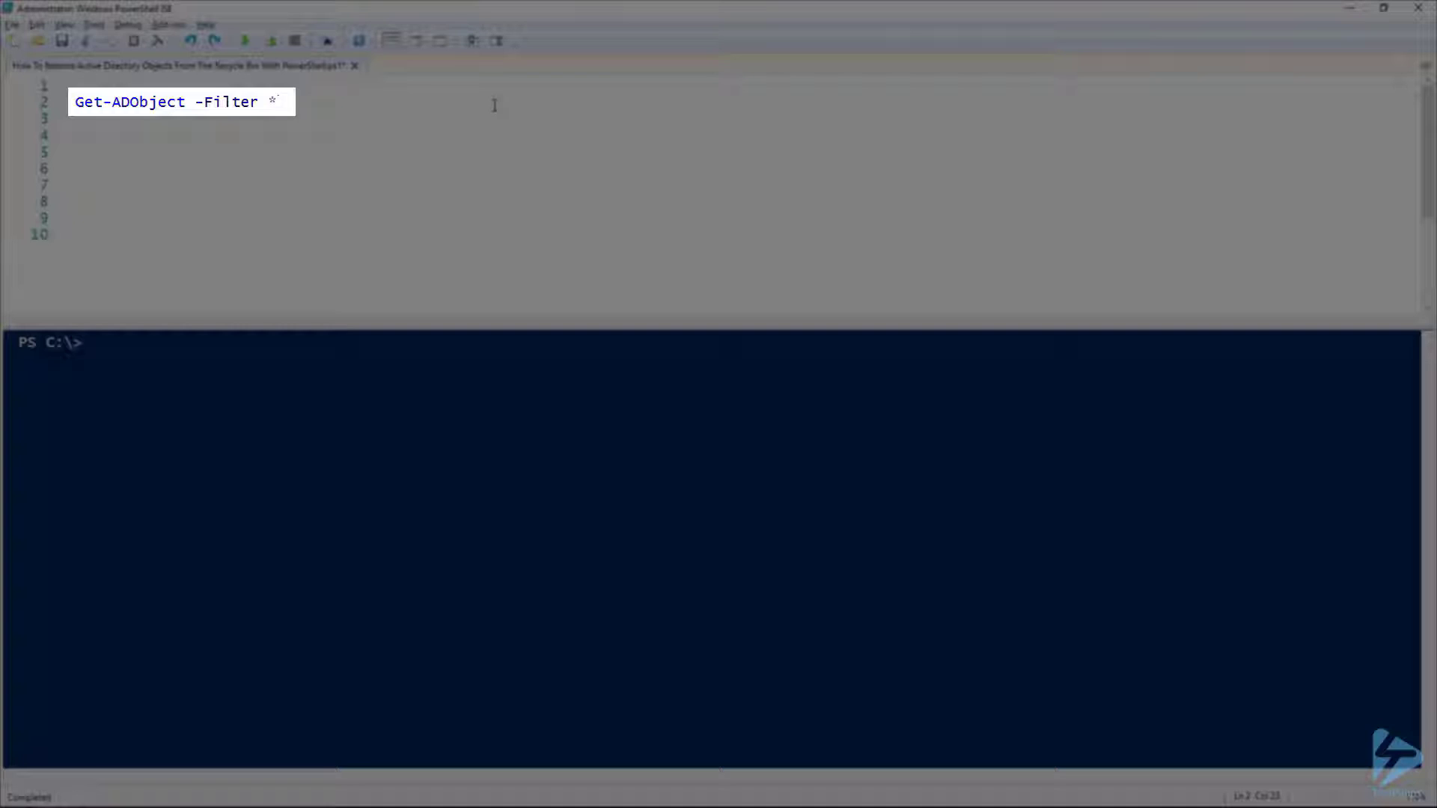
Run the Get-ADObject queries for all objects and, with -IncludeDeletedObjects, for deleted objects.
{"action": "key", "text": "shift+Home"}
{"action": "key", "text": "F8"}
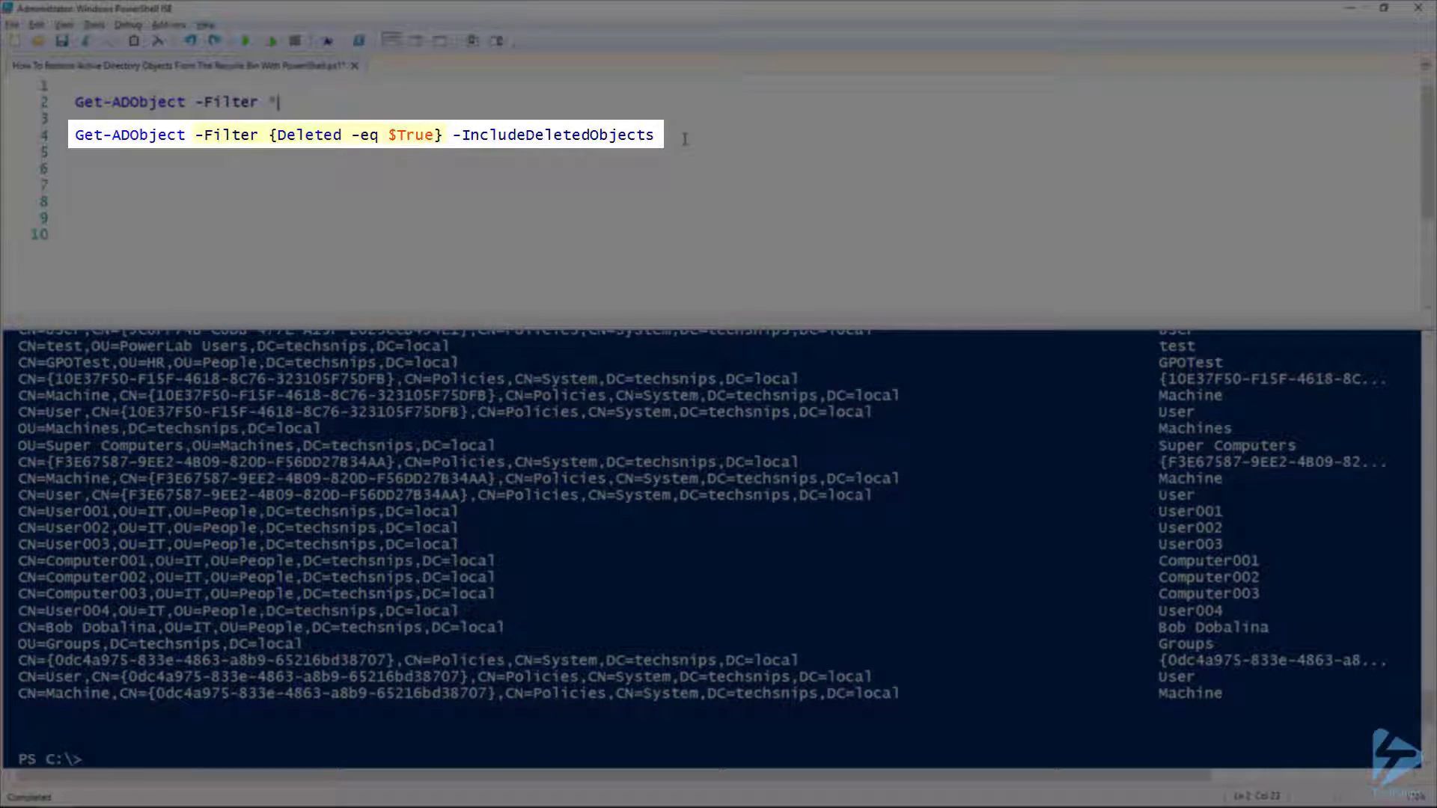
{"action": "left_click", "coordinate": [683, 138]}
{"action": "key", "text": "shift+Home"}
{"action": "key", "text": "F8"}
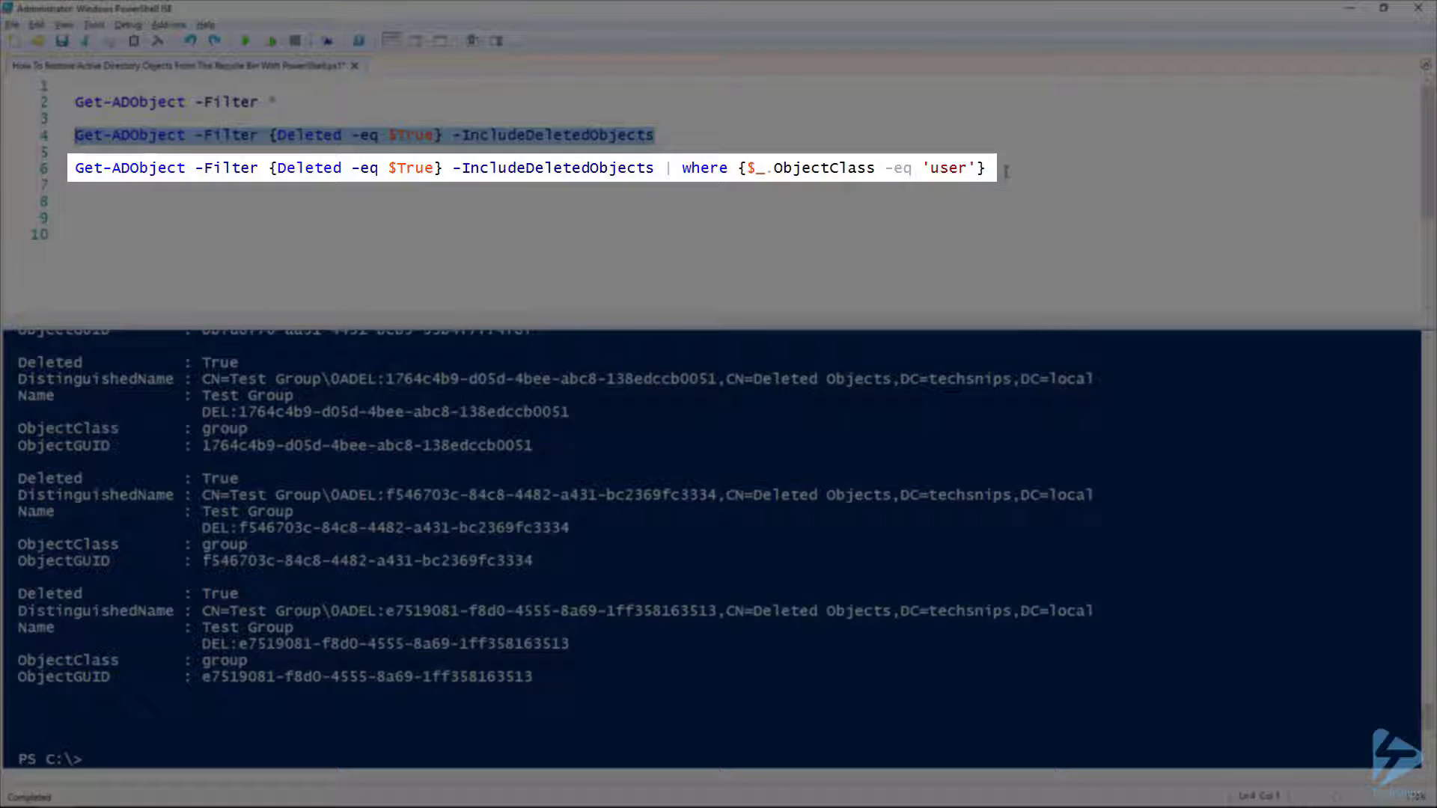
Run the line 6 query filtering deleted objects to users, which returns nothing.
{"action": "left_click", "coordinate": [1006, 171]}
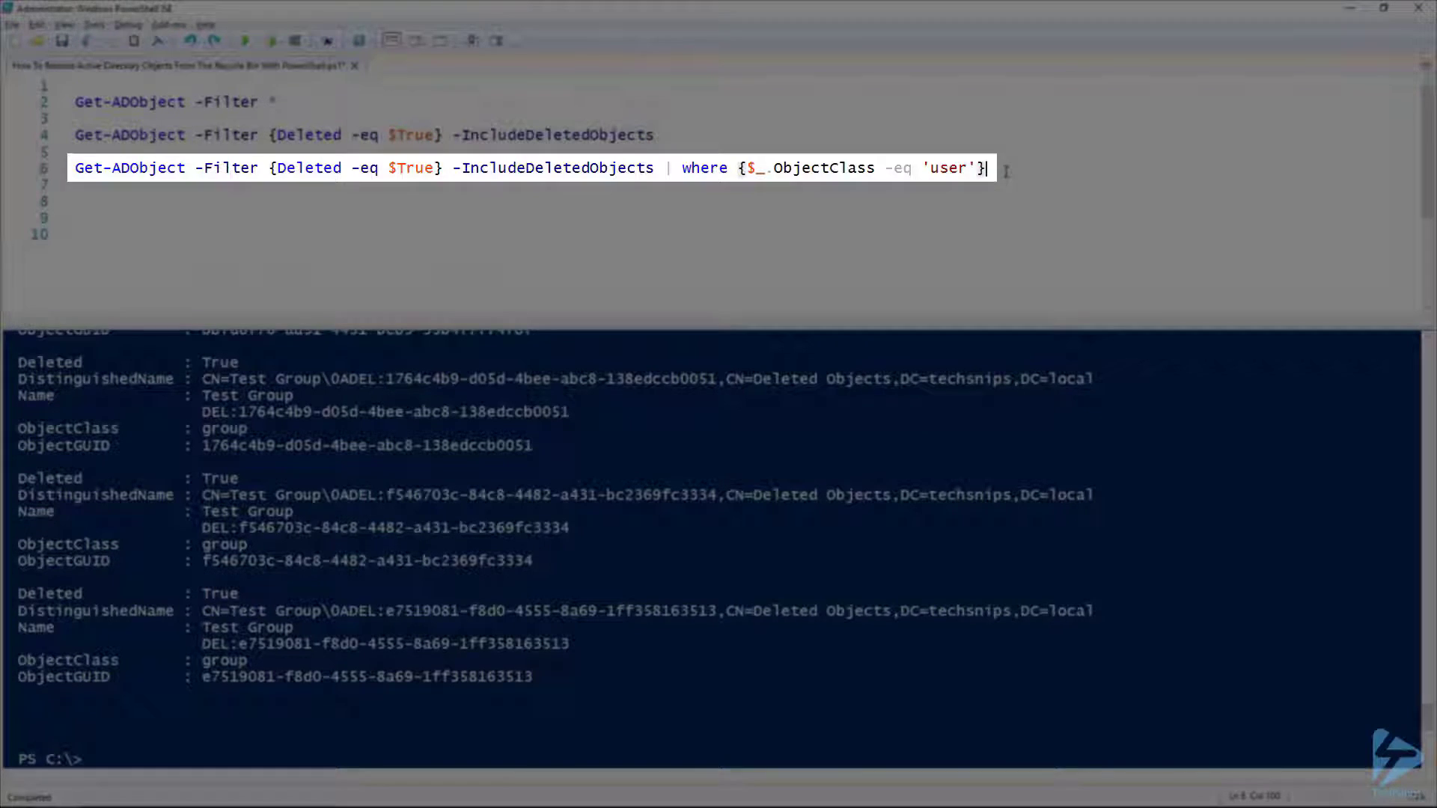
{"action": "key", "text": "shift+Home"}
{"action": "key", "text": "F8"}
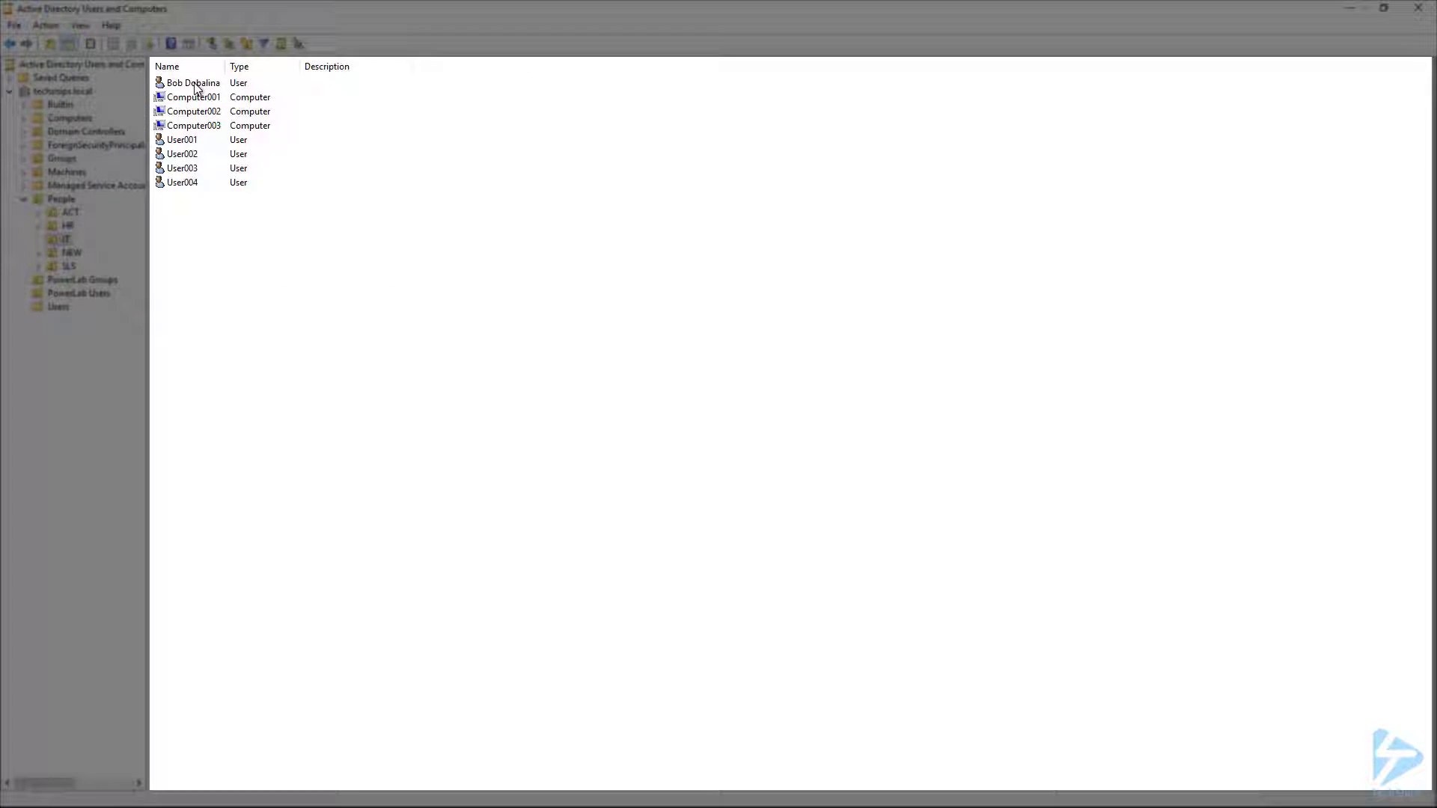
Delete the named user account at the top of the IT folder and confirm with Yes.
{"action": "left_click", "coordinate": [194, 85]}
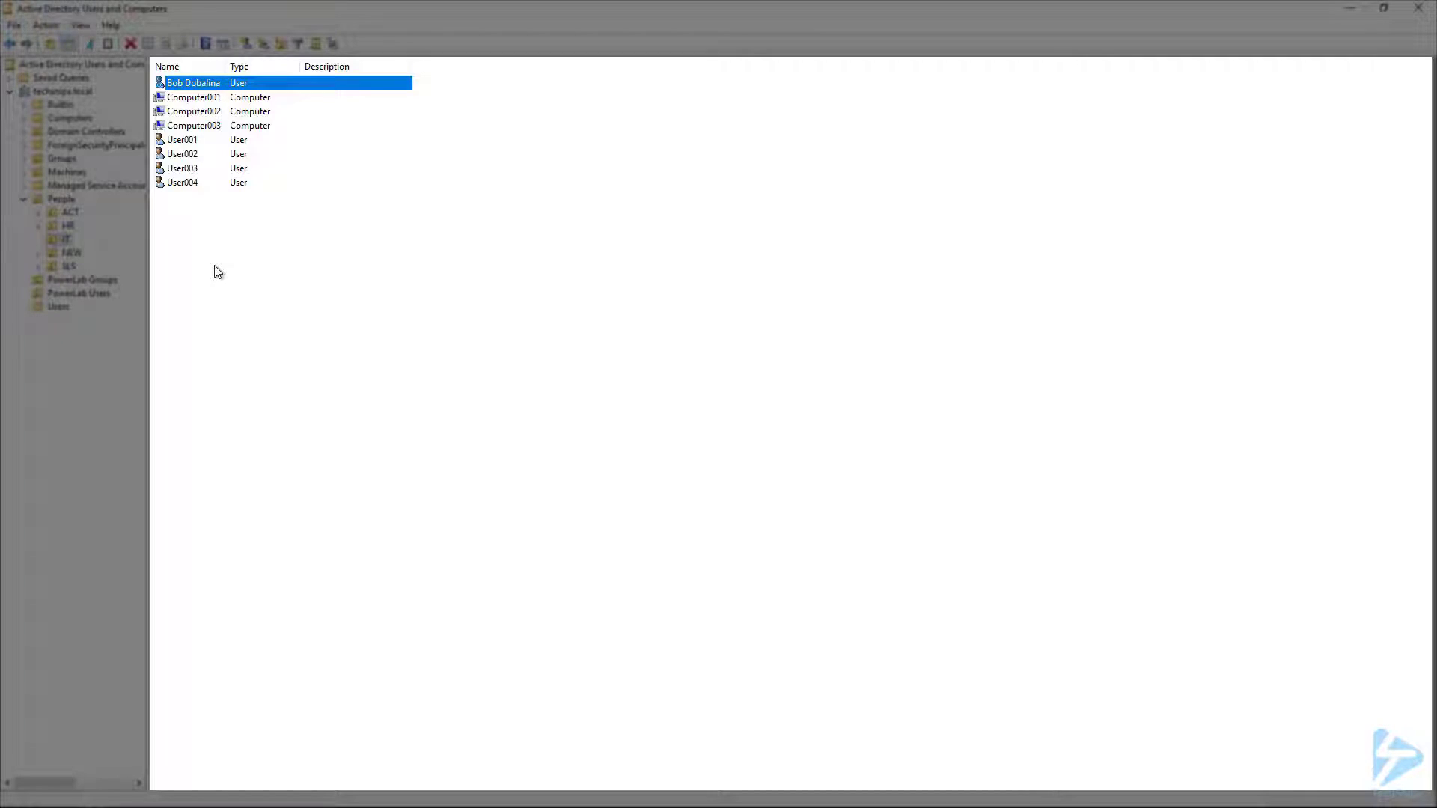
{"action": "key", "text": "Delete"}
{"action": "key", "text": "Left"}
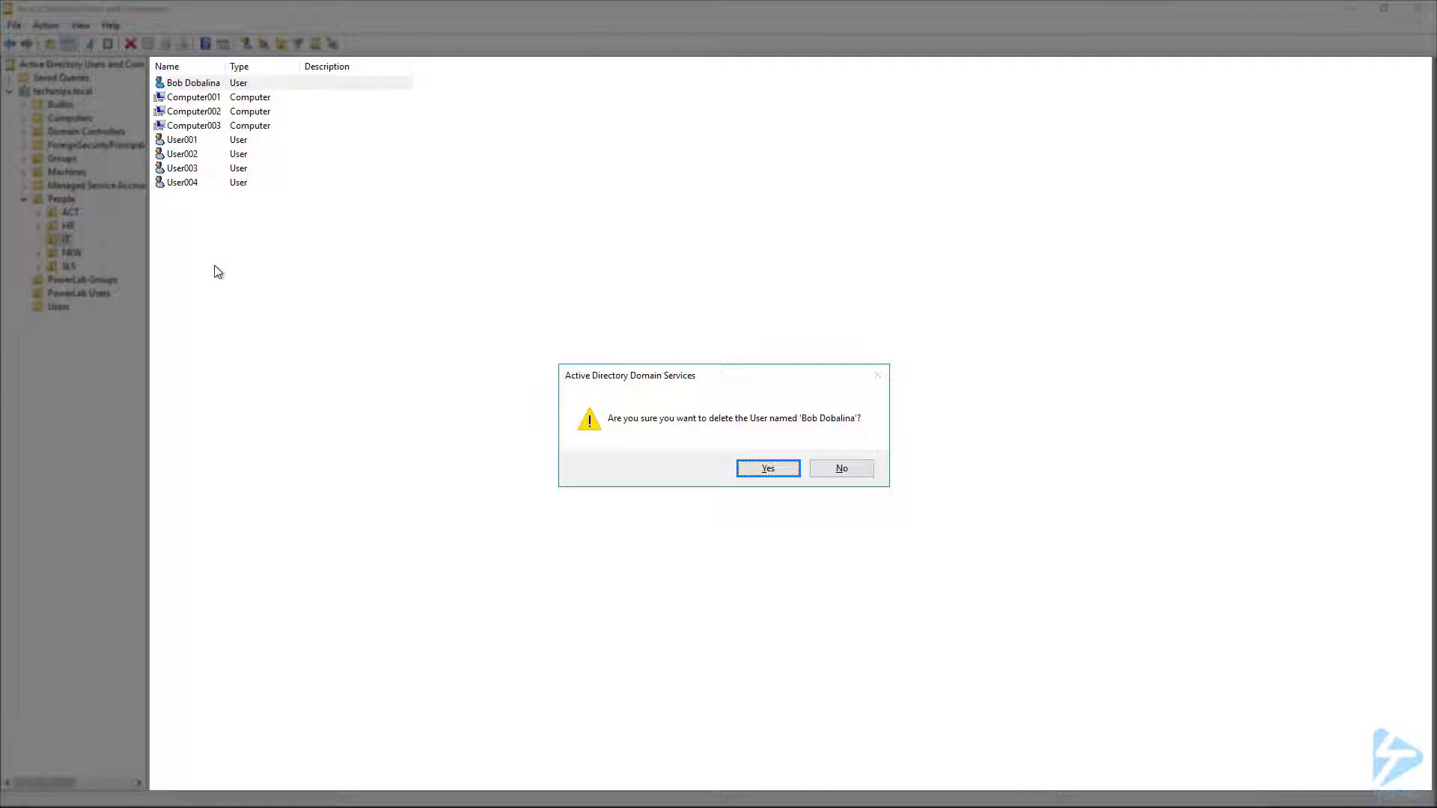
{"action": "key", "text": "Return"}
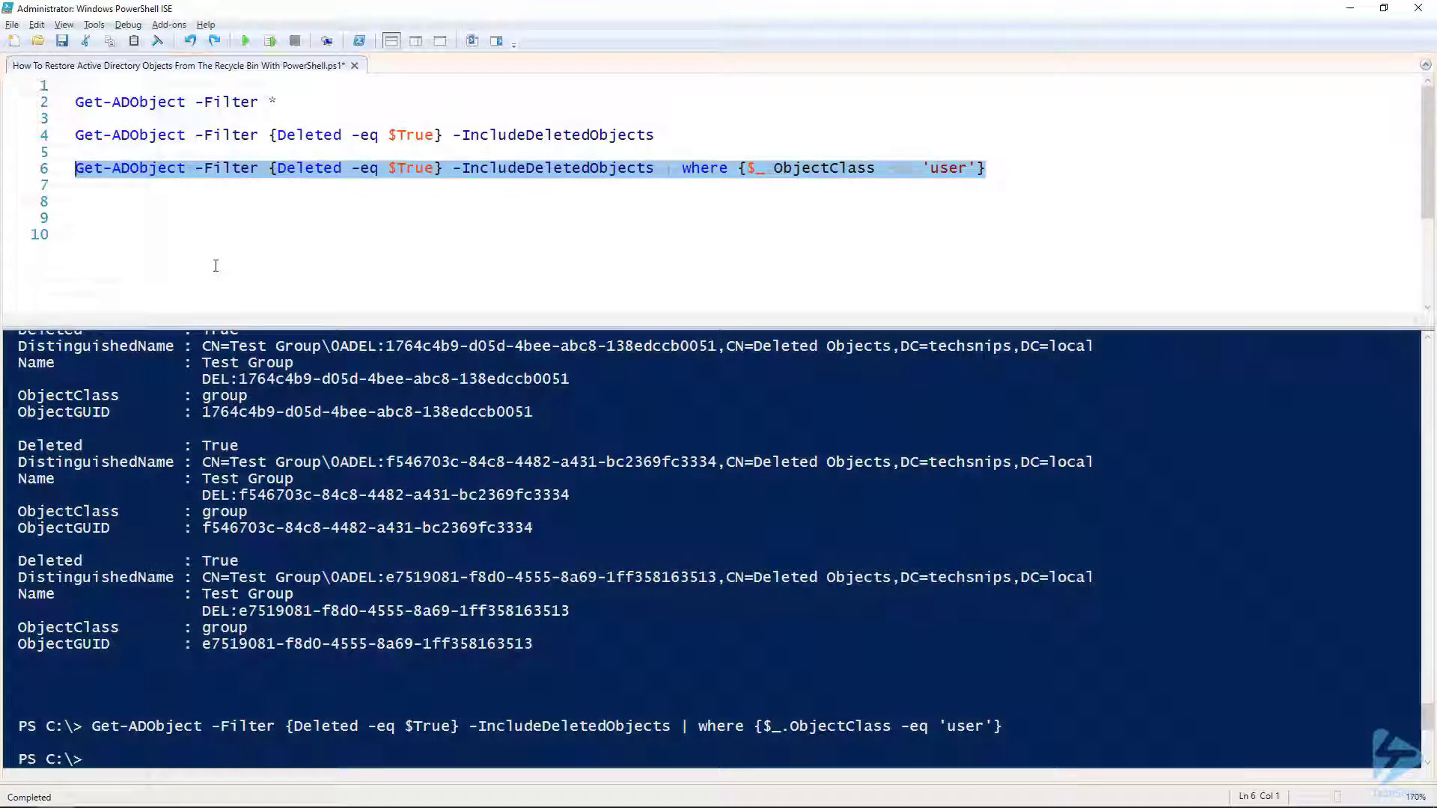
Rerun the deleted-users query to find Bob Dobalina, then show him via line 8's Out-GridView.
{"action": "left_click", "coordinate": [270, 41]}
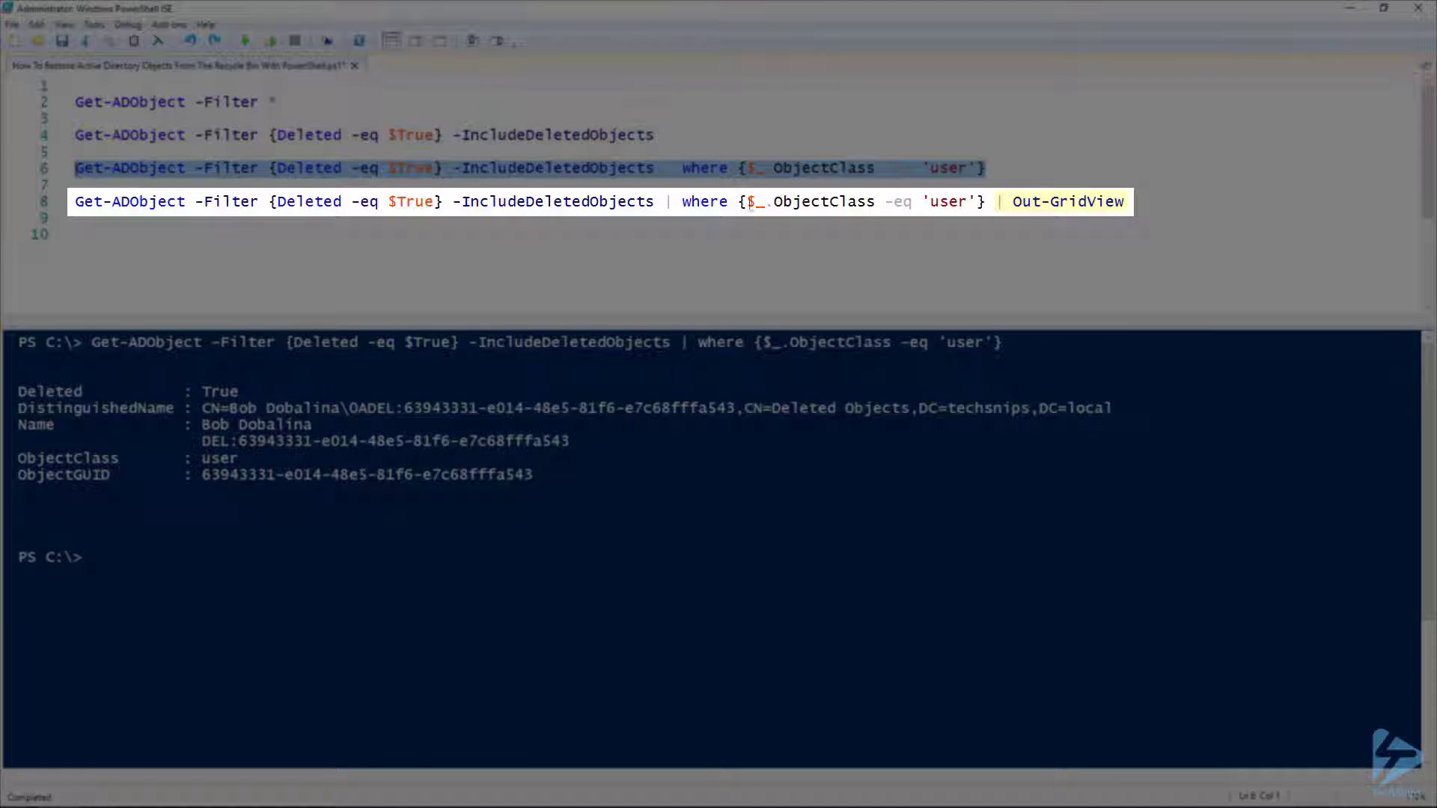
{"action": "left_click", "coordinate": [1126, 202]}
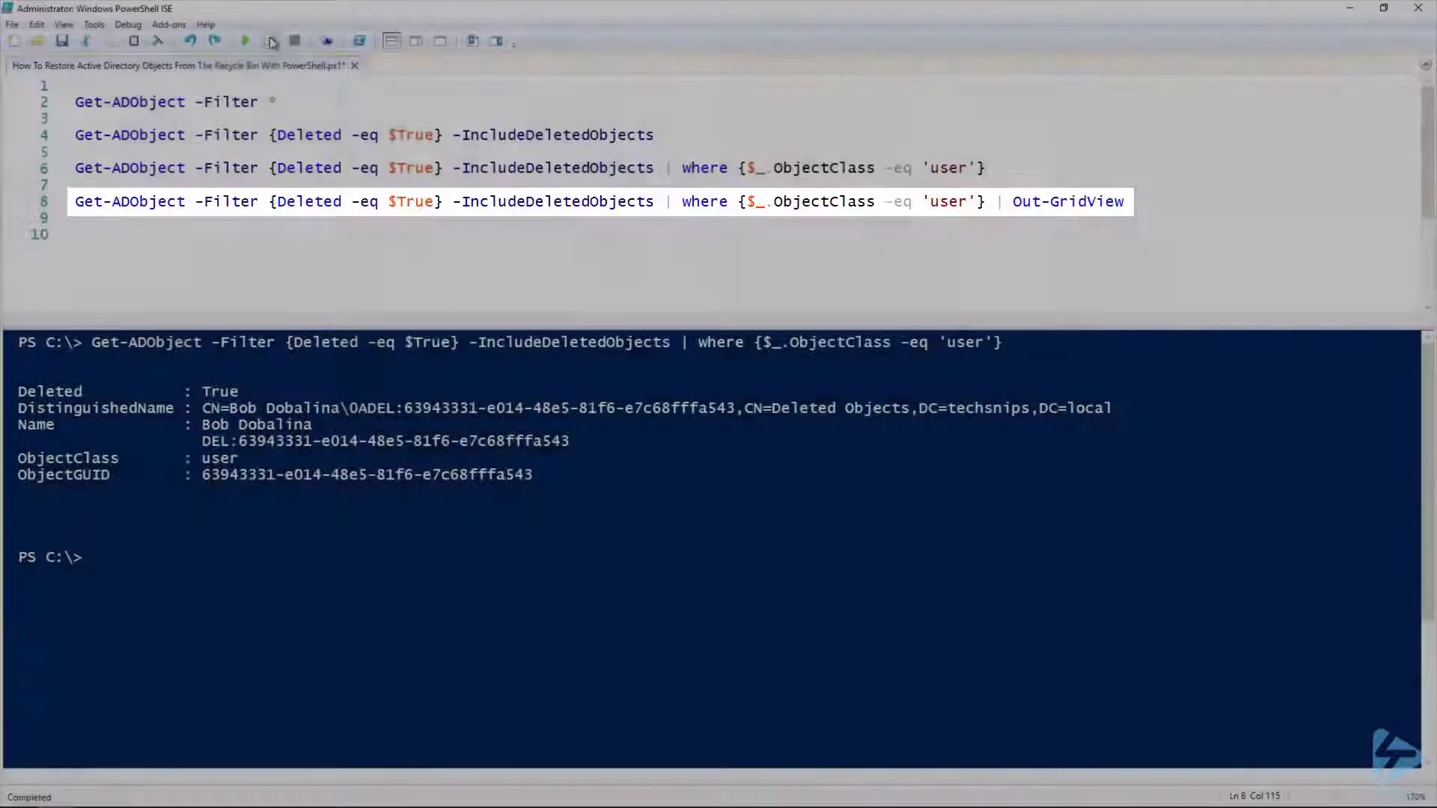
{"action": "left_click", "coordinate": [270, 40]}
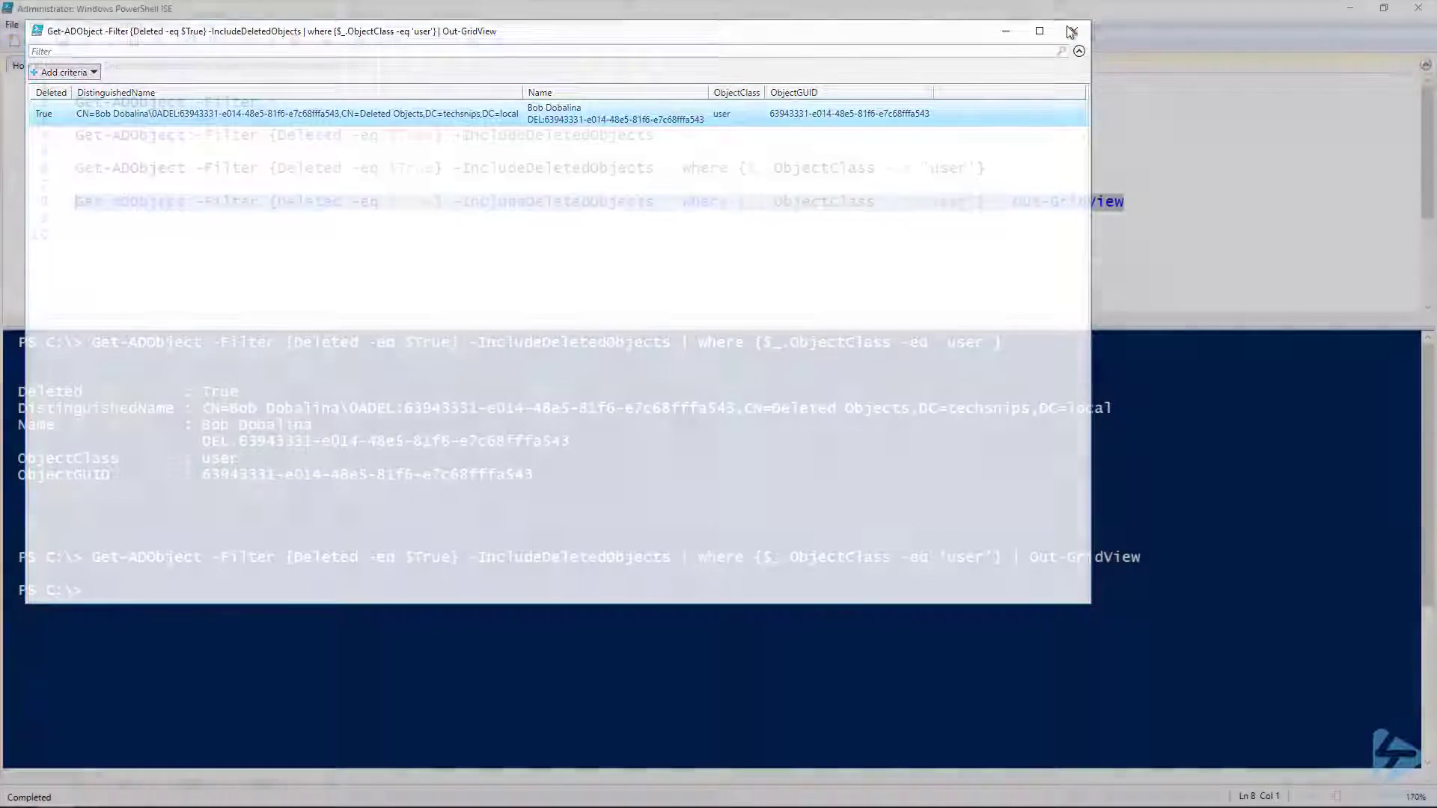
Run line 10's Out-GridView -PassThru | Restore-ADObject and restore Bob Dobalina from the grid.
{"action": "left_click", "coordinate": [1072, 31]}
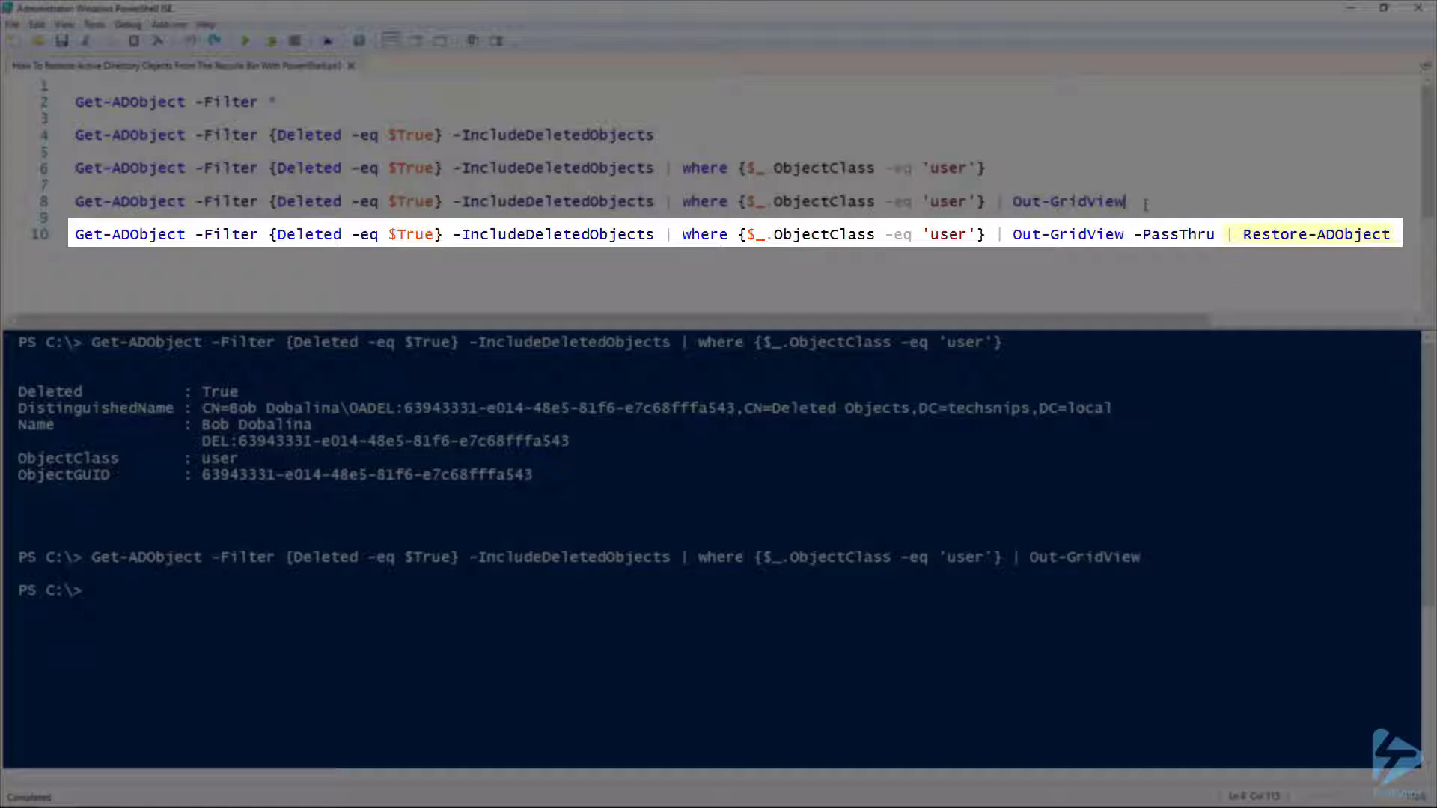
{"action": "left_click", "coordinate": [76, 233]}
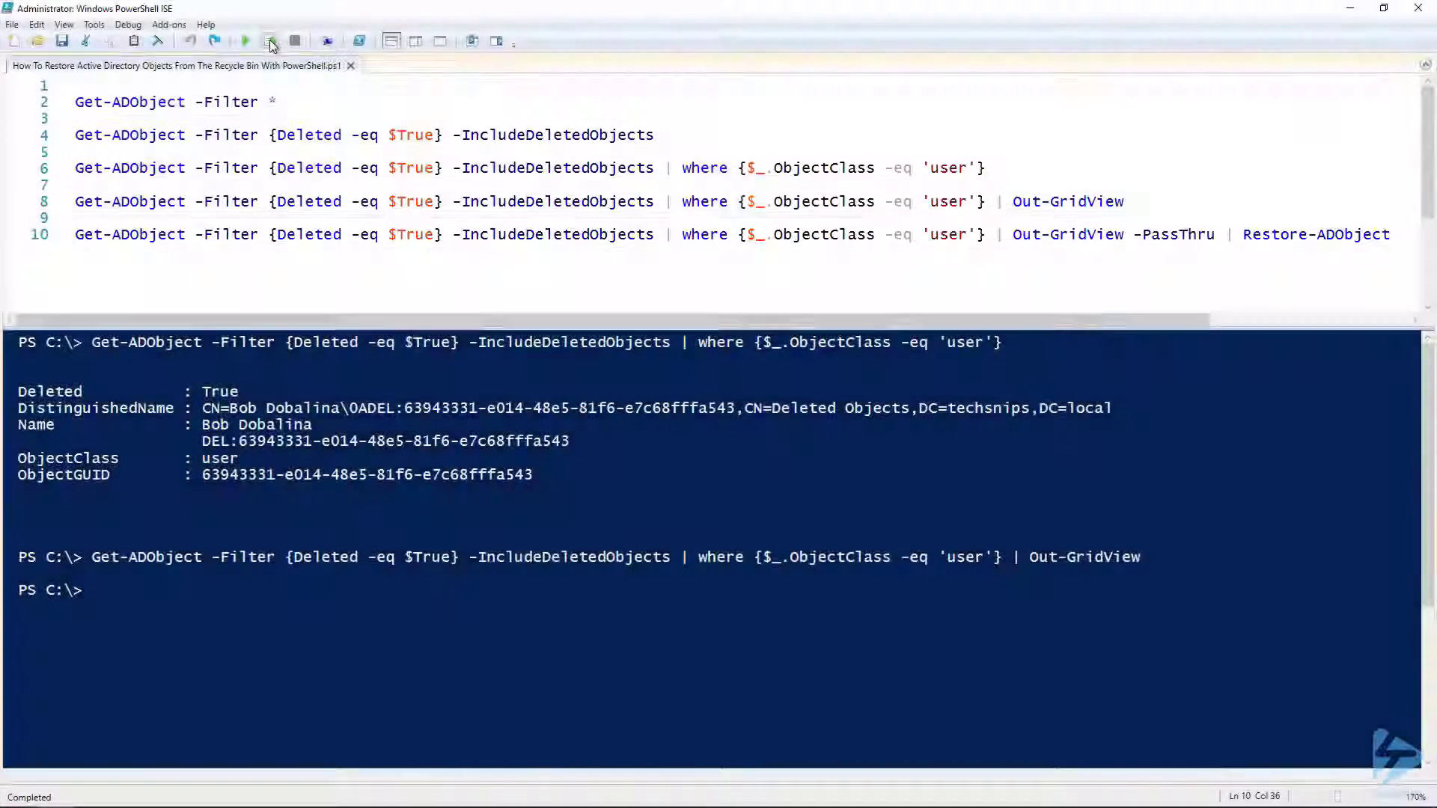
{"action": "left_click", "coordinate": [265, 40]}
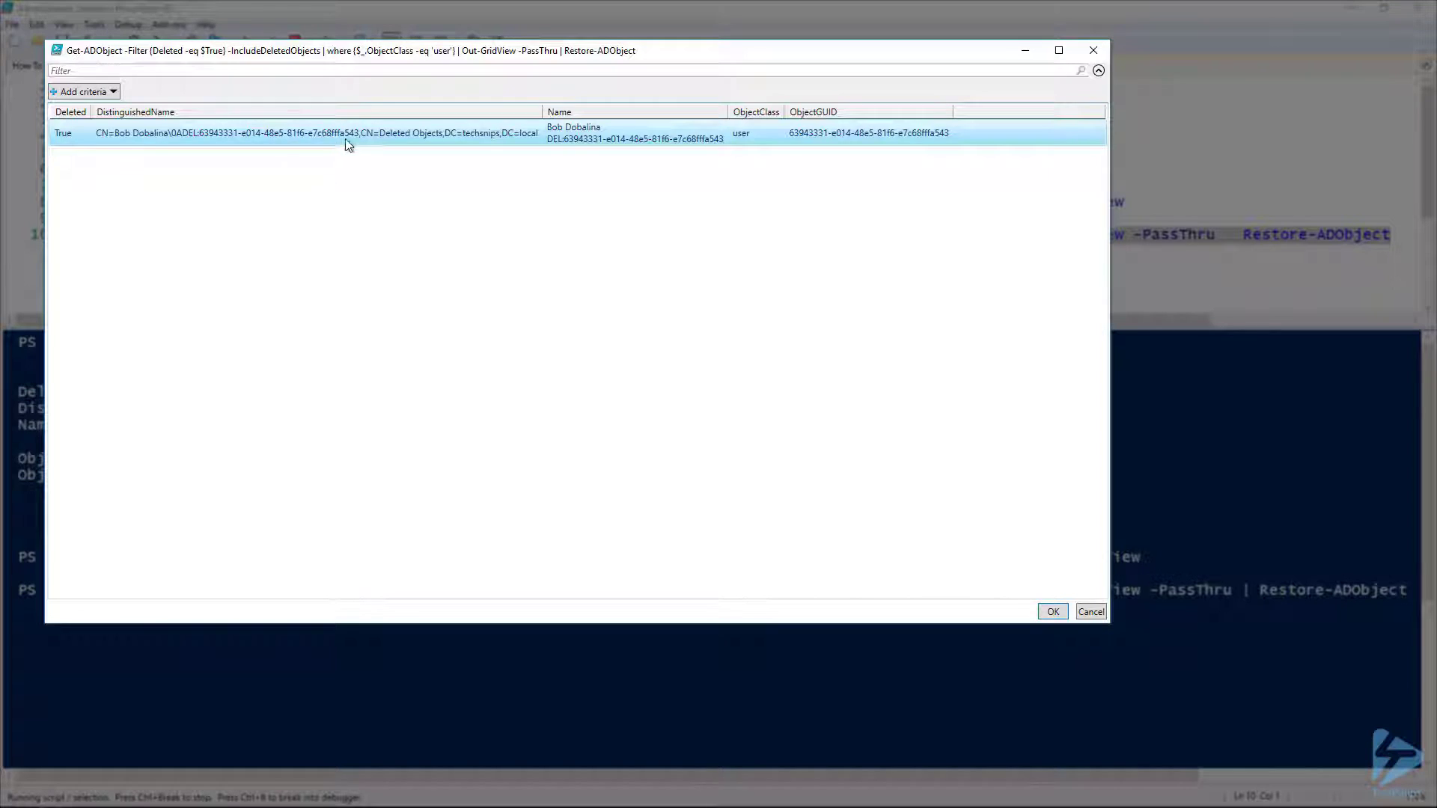
{"action": "left_click", "coordinate": [1053, 613]}
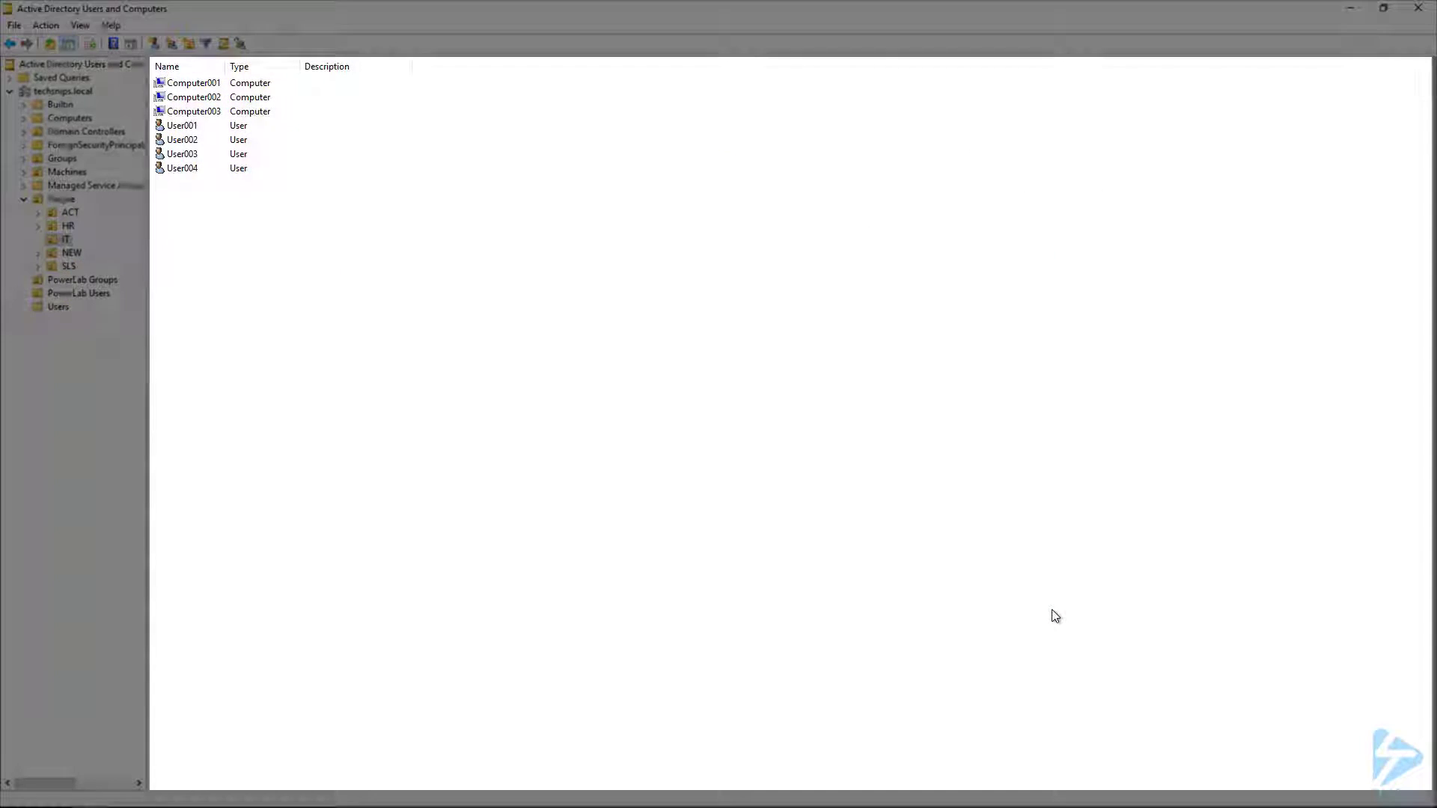
Refresh IT to see Bob Dobalina restored, then delete all eight IT objects.
{"action": "left_click", "coordinate": [838, 589]}
{"action": "key", "text": "F5"}
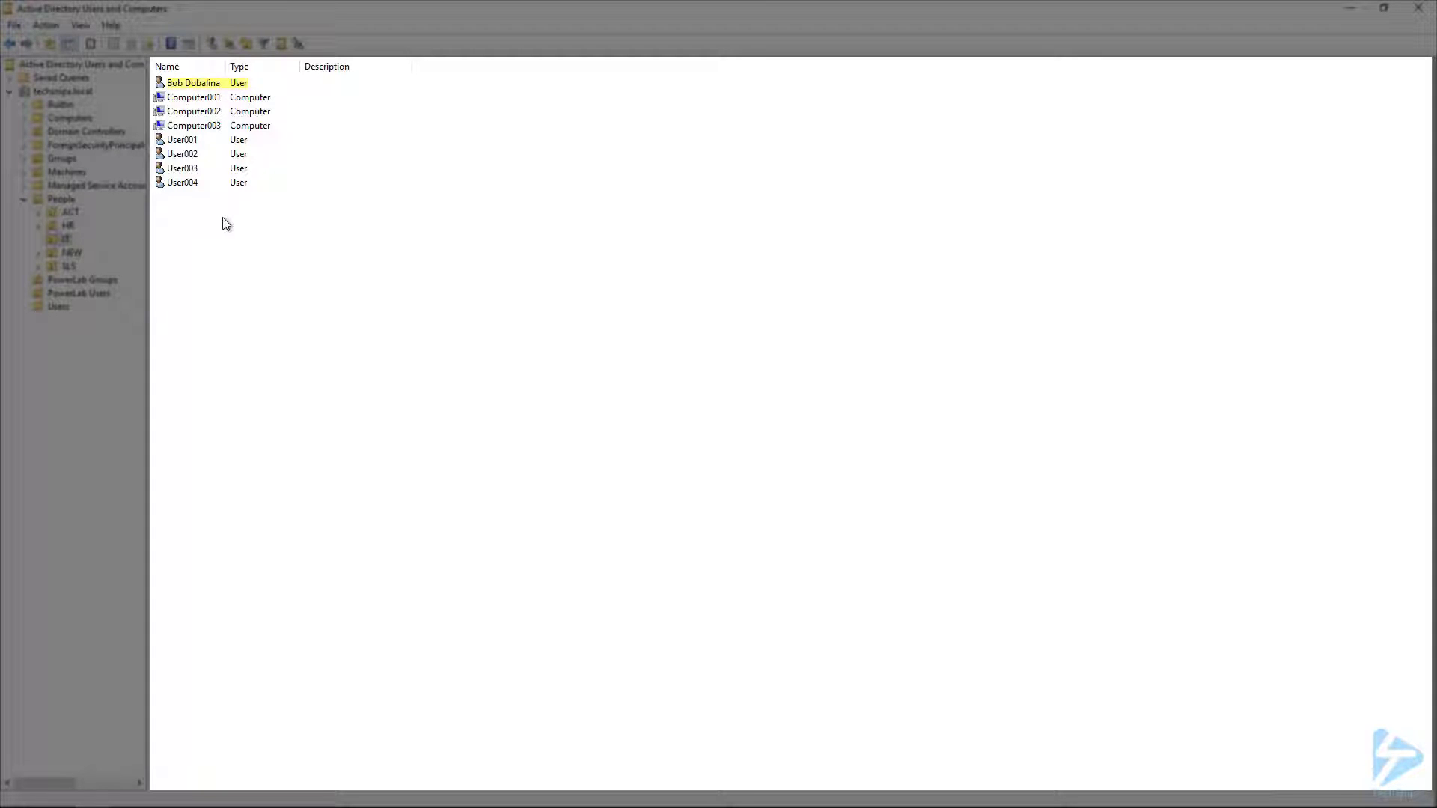
{"action": "mouse_move", "coordinate": [222, 217]}
{"action": "left_mouse_down"}
{"action": "mouse_move", "coordinate": [176, 144]}
{"action": "mouse_move", "coordinate": [167, 75]}
{"action": "left_mouse_up"}
{"action": "key", "text": "Delete"}
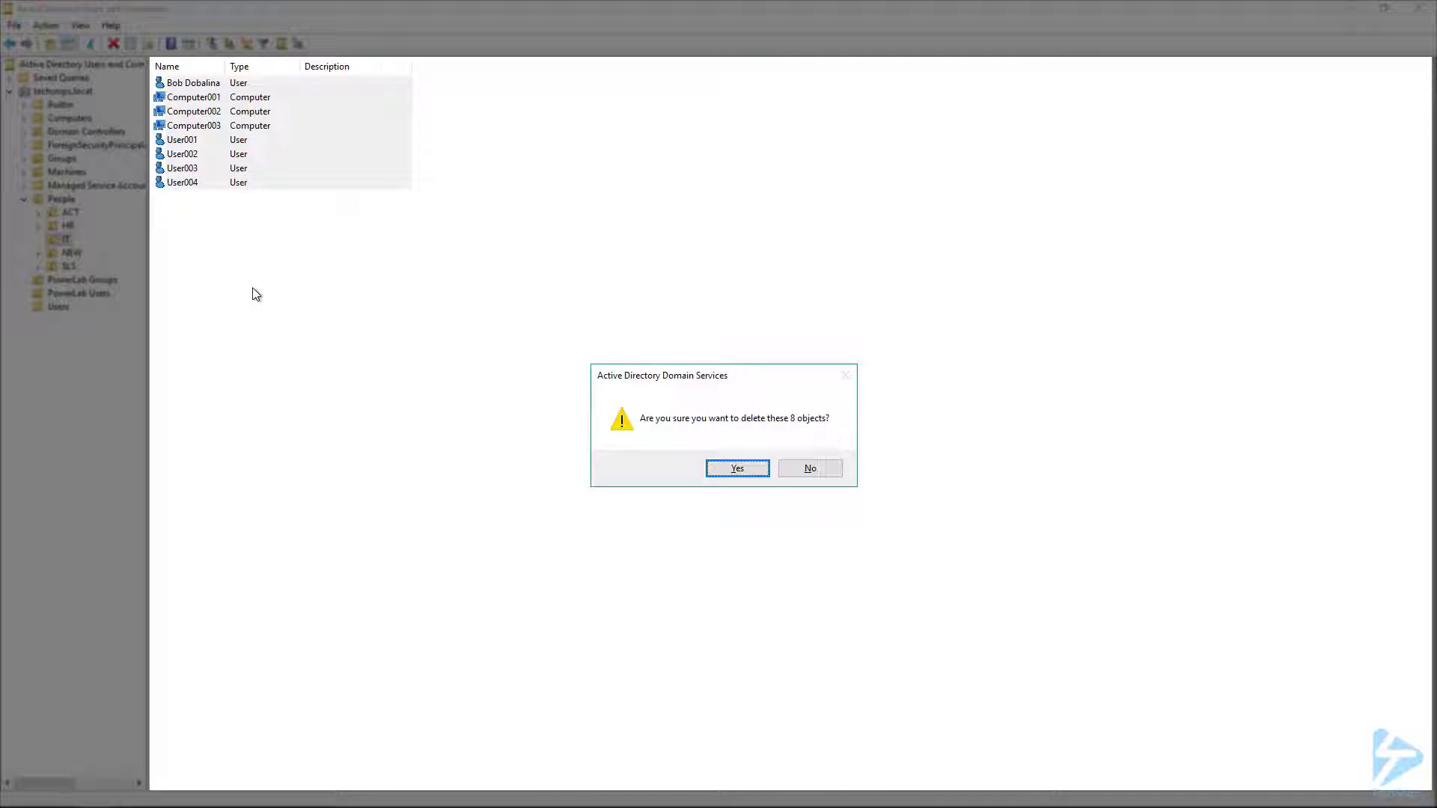
{"action": "key", "text": "Return"}
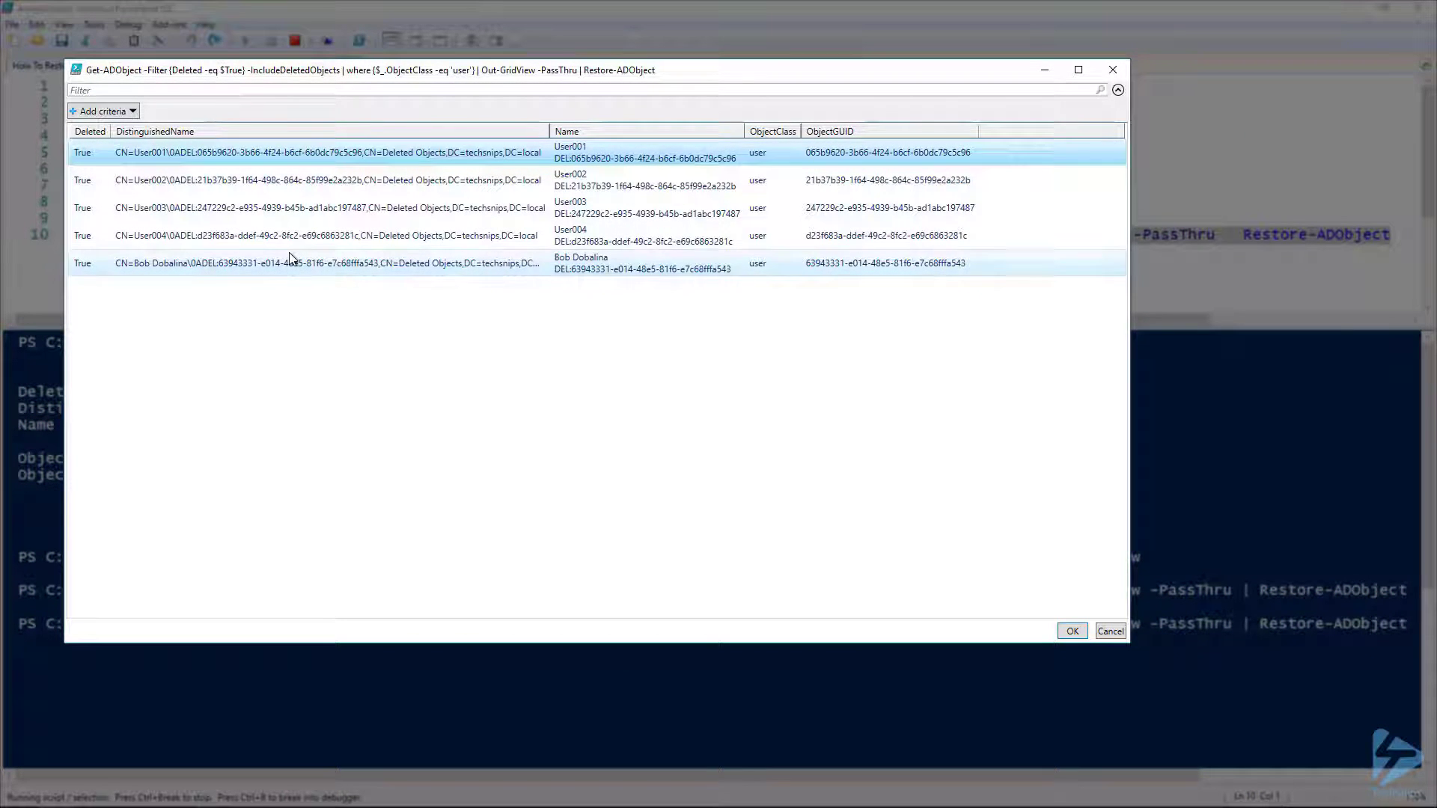
Select Bob Dobalina, User001 and User003 in the deleted-users grid and restore them.
{"action": "left_click", "coordinate": [289, 260]}
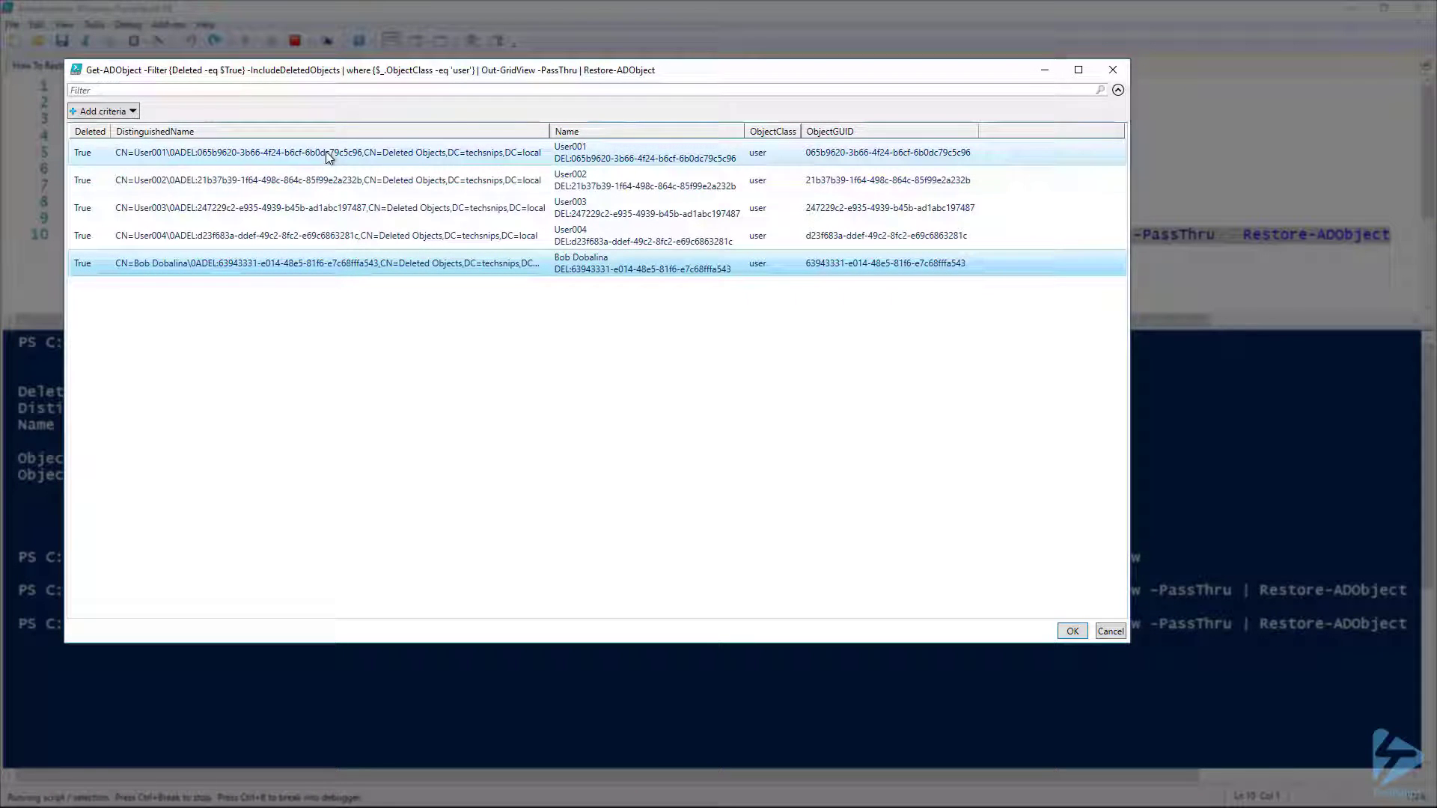
{"action": "left_click", "coordinate": [329, 155], "text": "ctrl"}
{"action": "left_click", "coordinate": [340, 210], "text": "ctrl"}
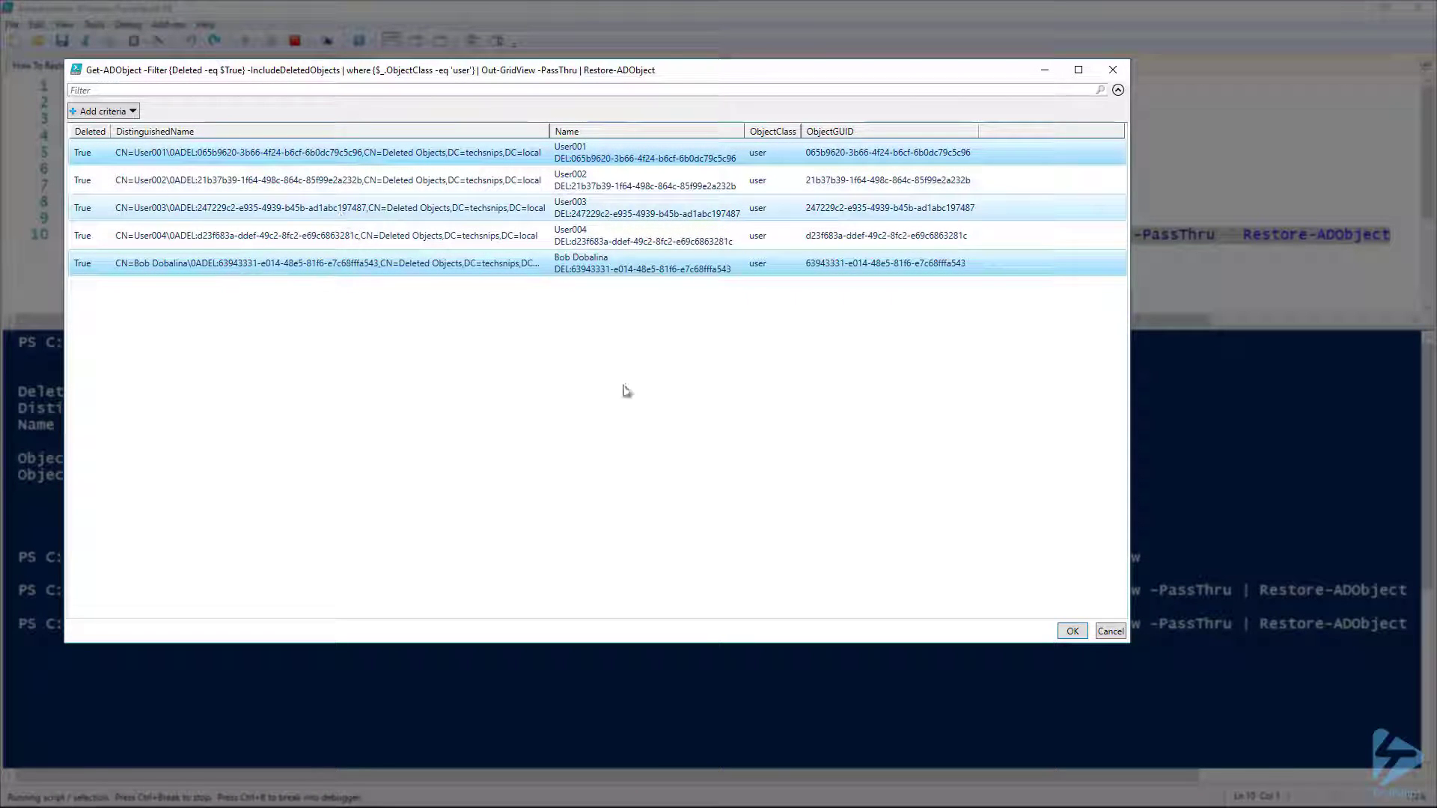
{"action": "left_click", "coordinate": [1073, 633]}
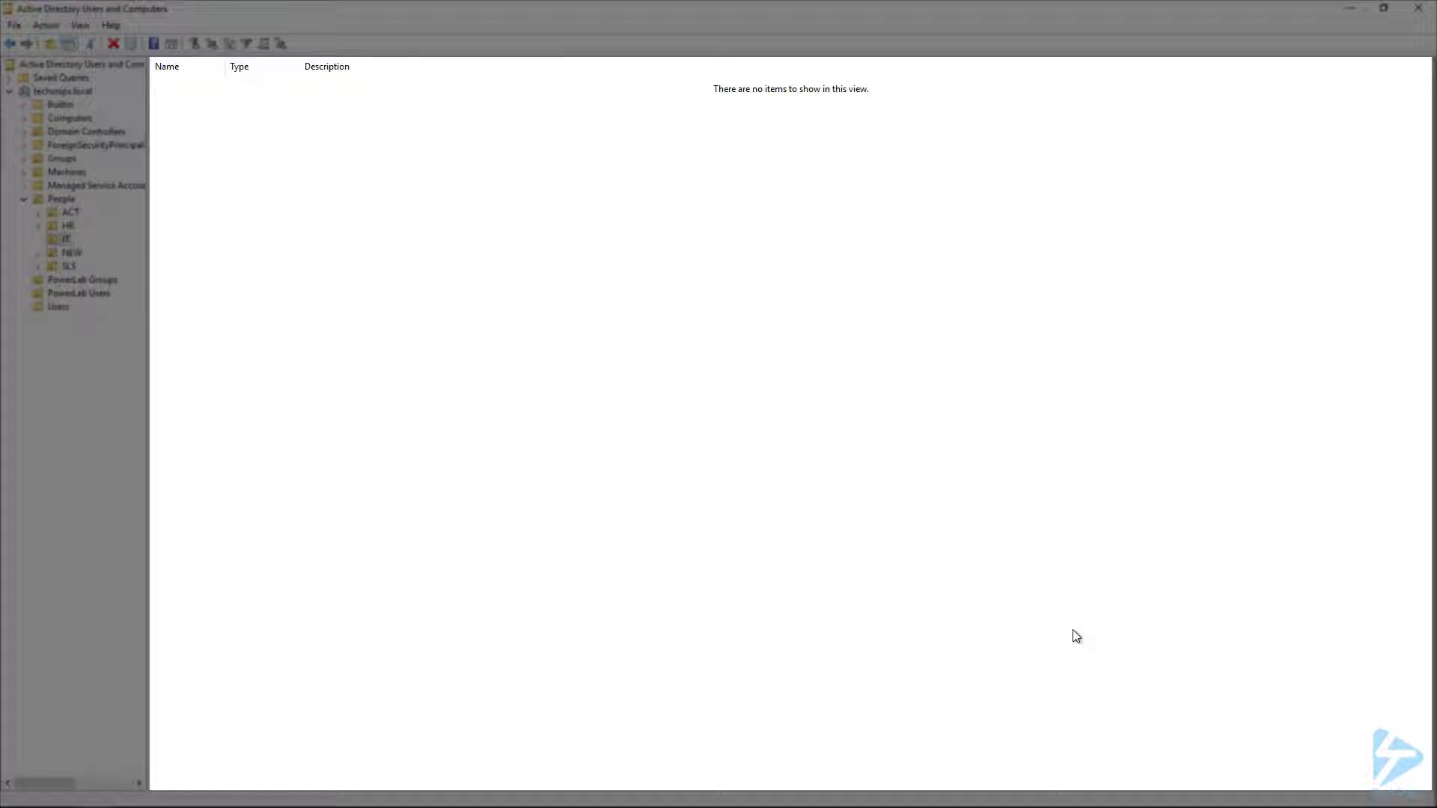
Refresh the IT folder to show Bob Dobalina, User001 and User003 again.
{"action": "key", "text": "F5"}
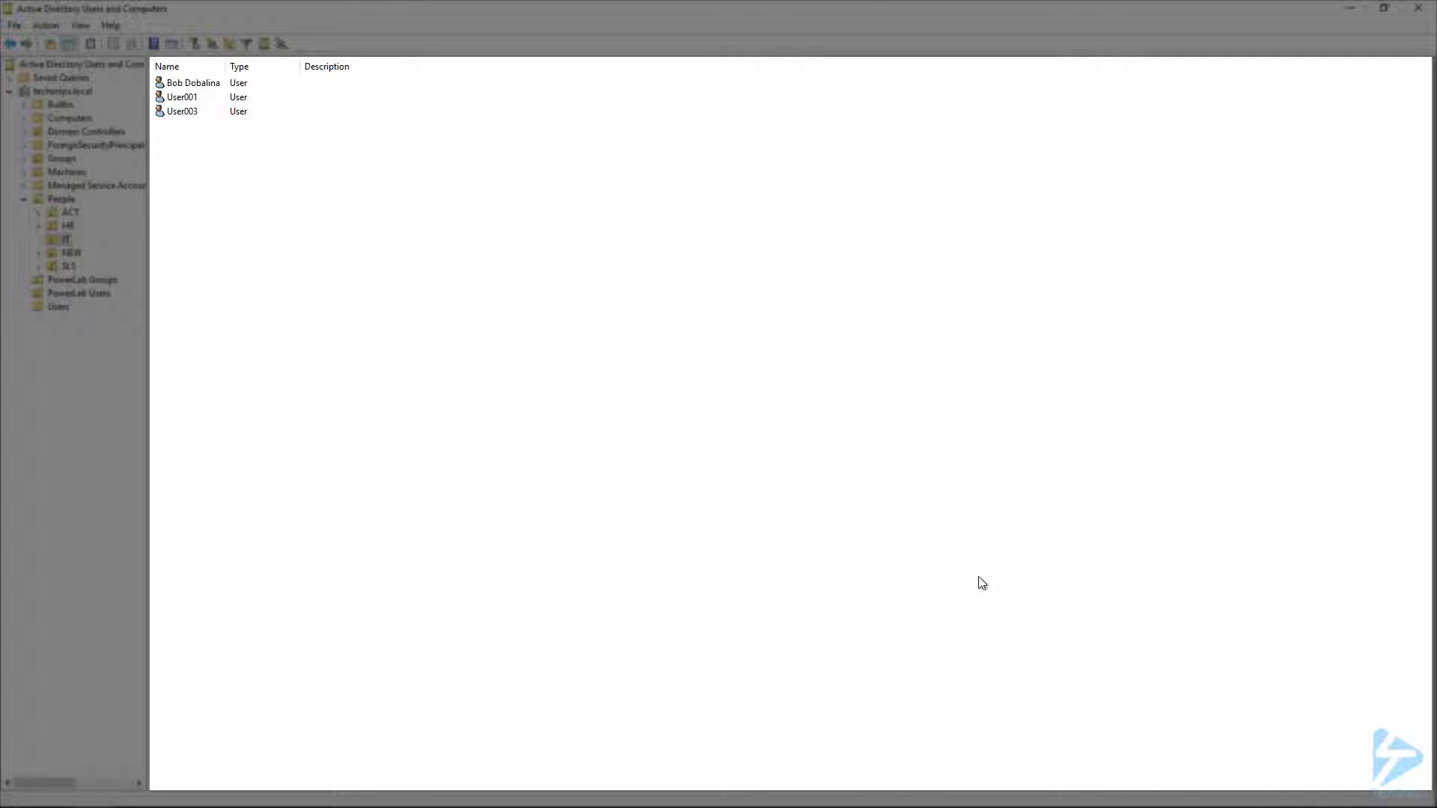